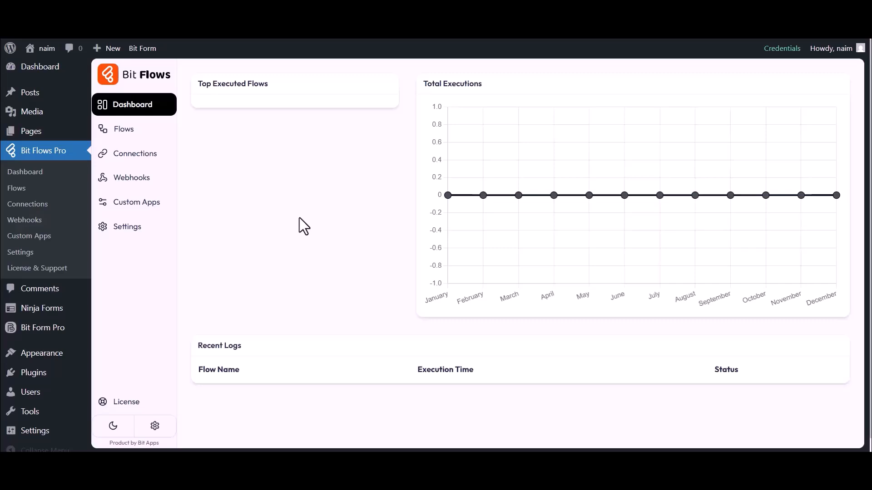
Create a new flow titled 'Ninja Forms to Omnisend' and open it in the editor
click(123, 131)
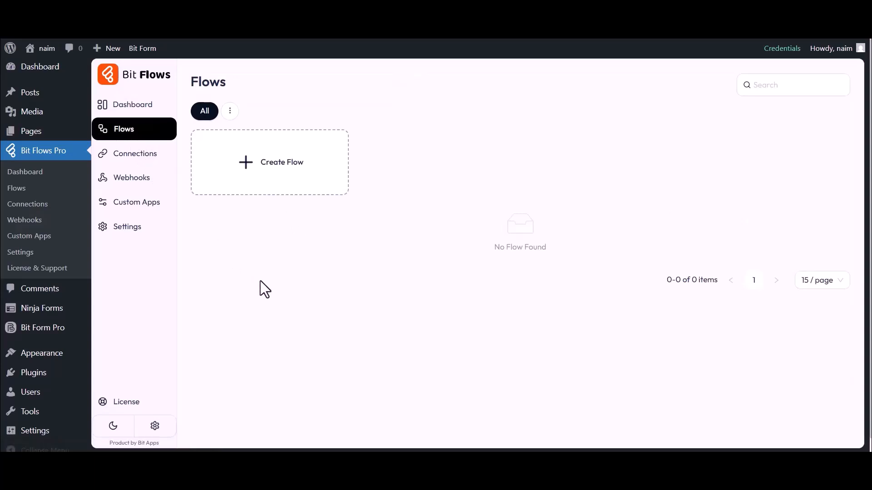
click(275, 167)
click(312, 148)
key(ctrl+a)
key(BackSpace)
text(Ninja Forms to Omnisend)
click(554, 381)
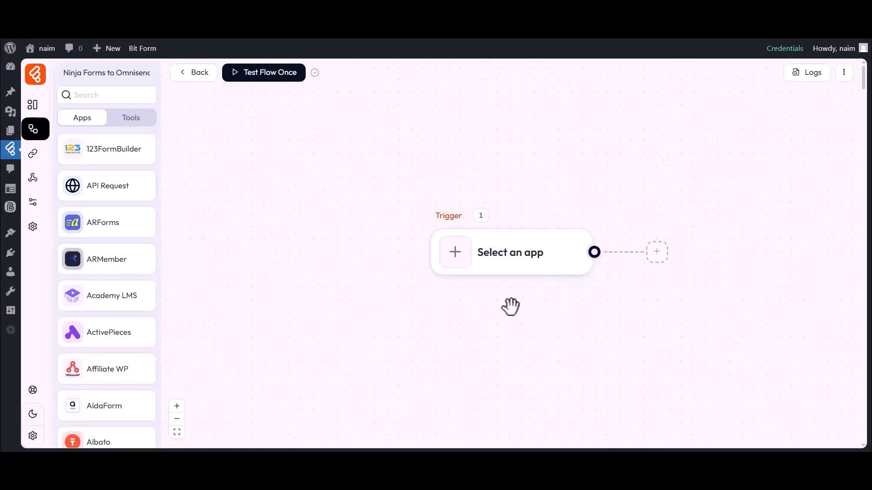
drag(507, 298, 419, 301)
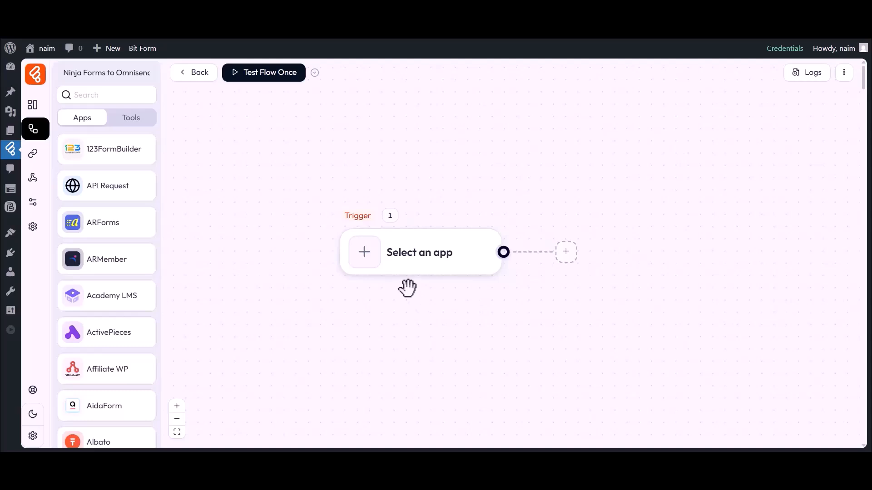
Set the trigger to Ninja Forms Form Submission on the Simple Contact Form
click(367, 262)
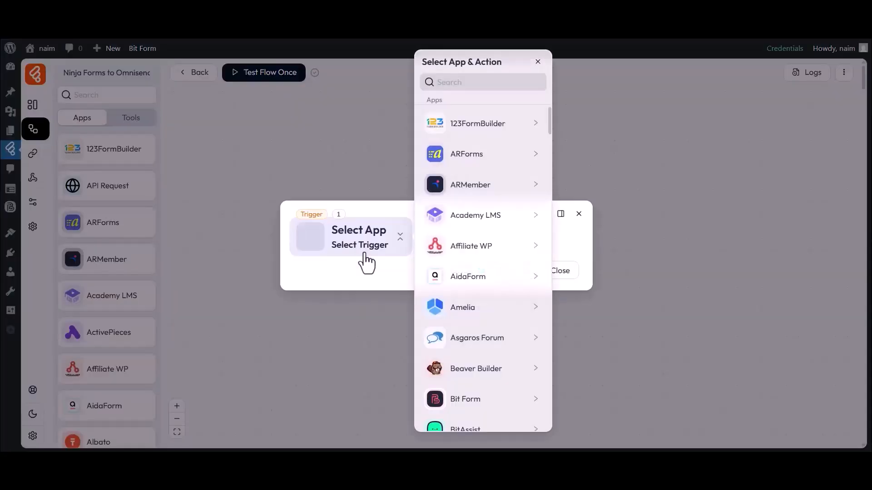
click(478, 82)
text(Ninja Forms)
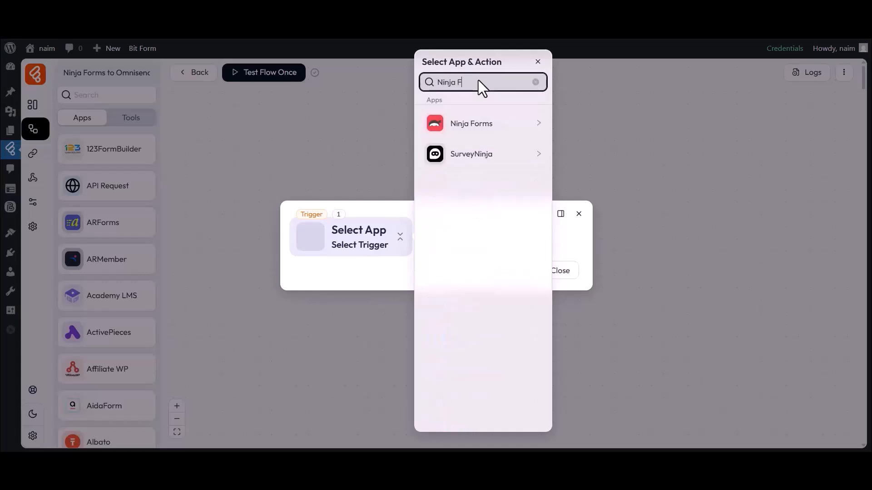
click(459, 129)
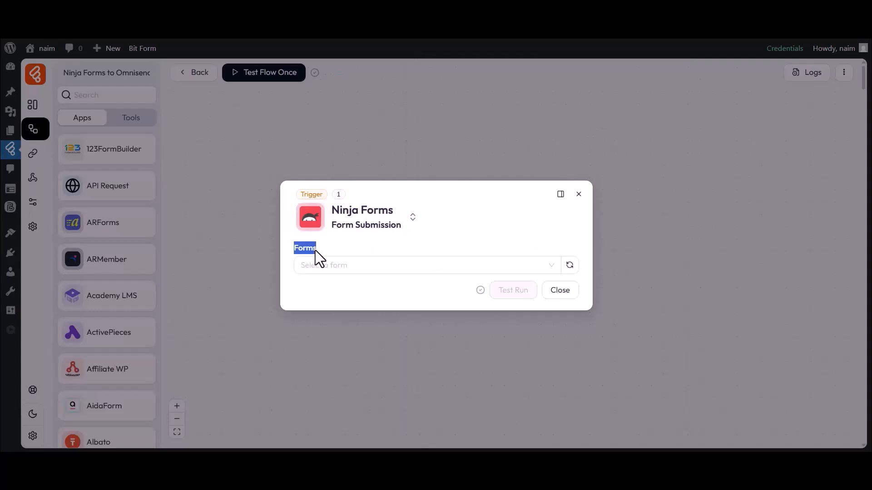
click(317, 265)
click(323, 307)
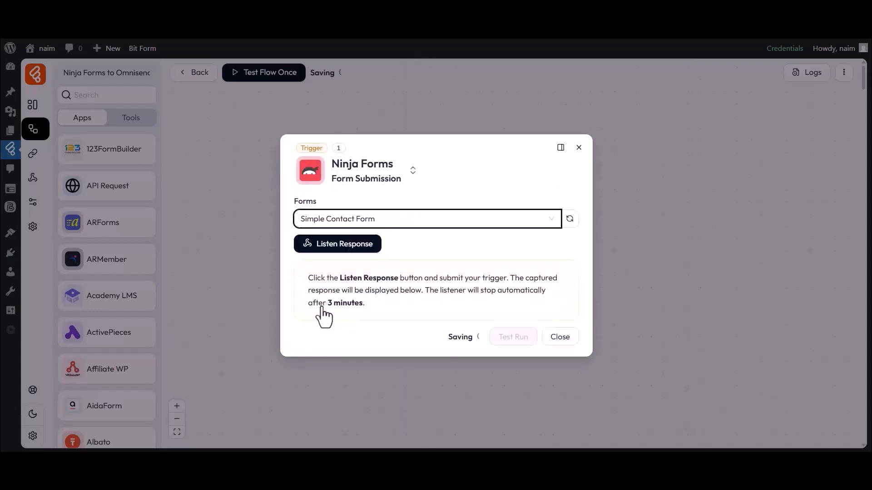
Listen for a response and submit the test form with sample name, email and phone
click(346, 247)
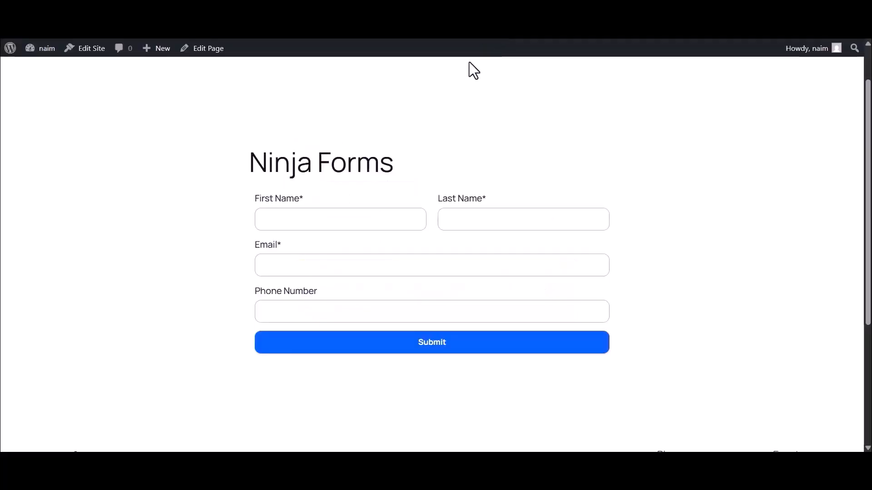
click(337, 211)
text(Bit)
click(466, 220)
text(Apps)
click(338, 267)
click(303, 316)
click(432, 345)
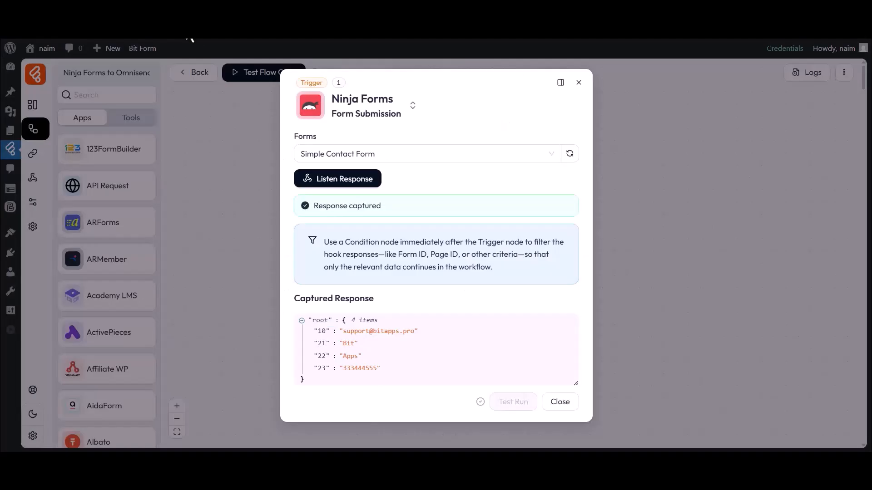
Check the captured sample response and close the trigger settings
double_click(368, 331)
click(413, 330)
click(558, 402)
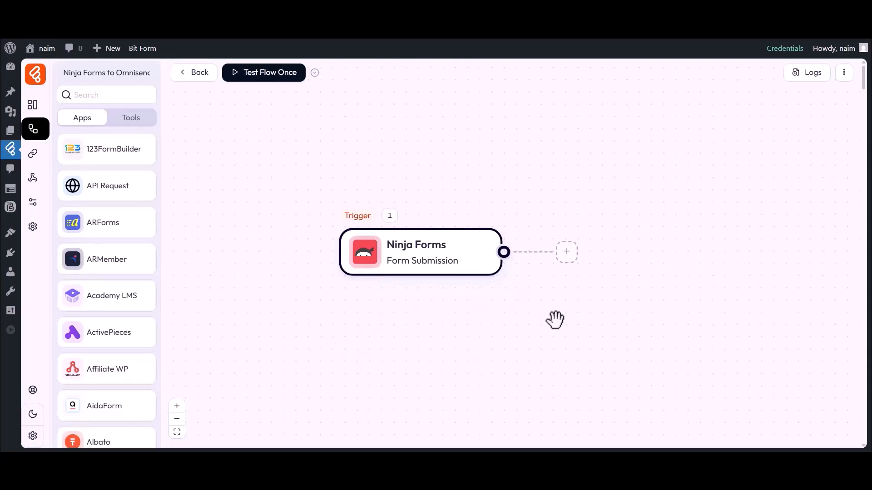
Add an Omnisend 'Create a subscriber' action after the trigger
click(567, 252)
click(605, 258)
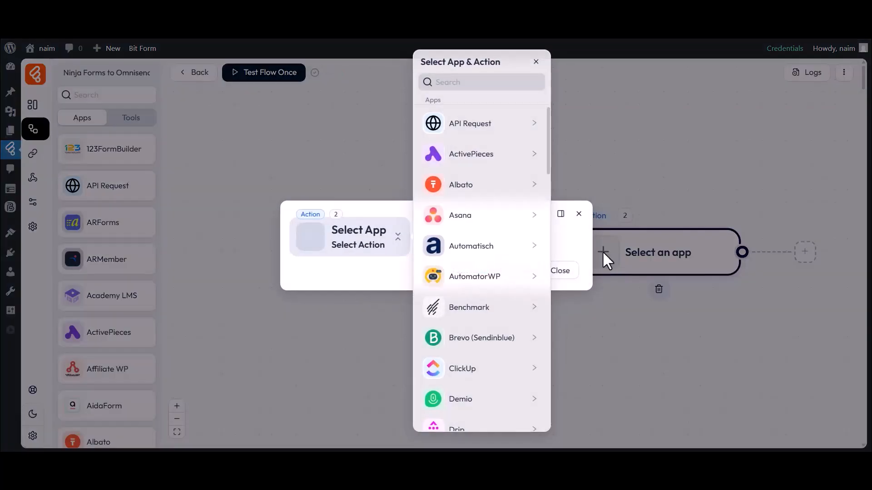
click(438, 85)
text(Omnisend)
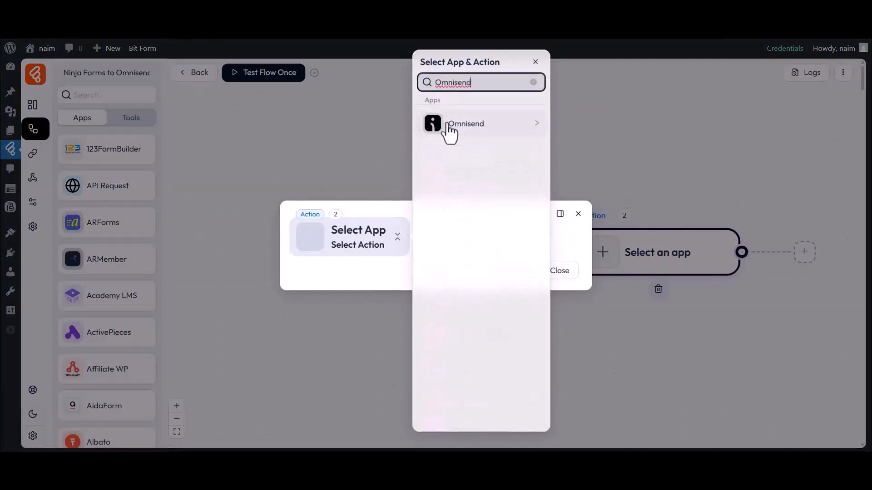
click(461, 131)
click(578, 130)
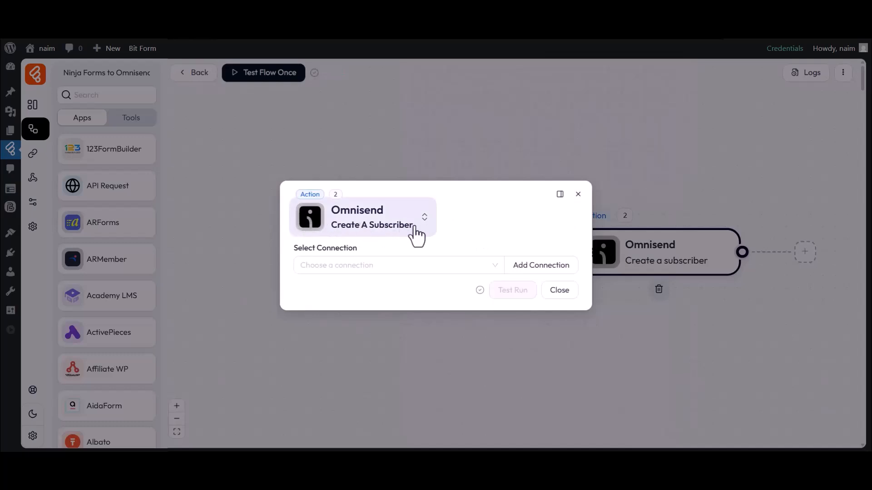
Start a new Omnisend API-key connection and open Omnisend's API credentials page
drag(294, 248, 356, 249)
click(341, 269)
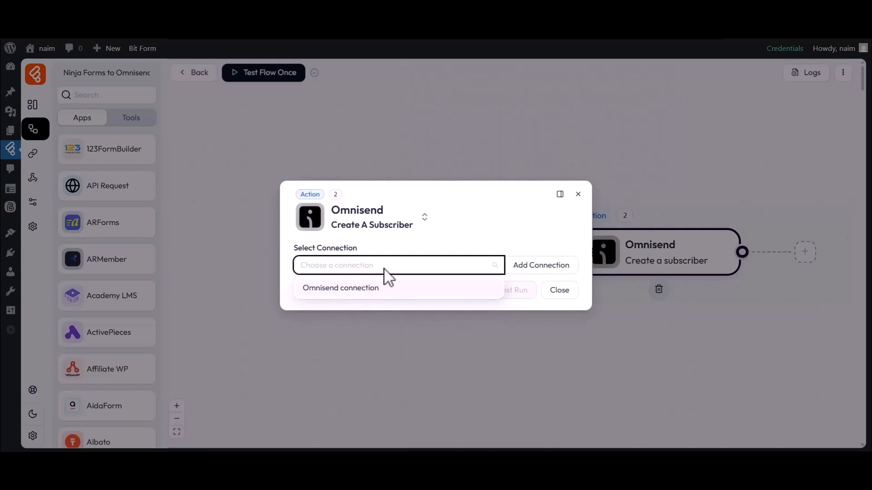
click(524, 268)
drag(592, 246, 658, 246)
click(655, 247)
drag(598, 265, 676, 264)
click(677, 265)
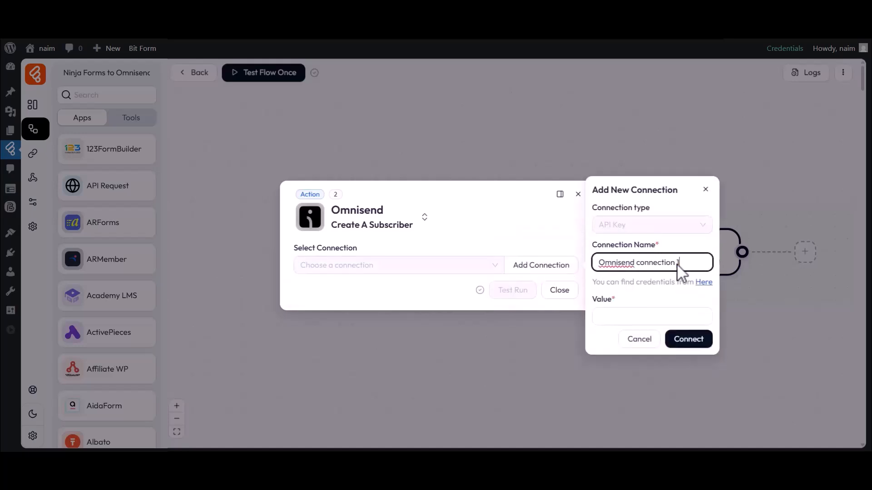
drag(592, 299, 619, 307)
click(630, 315)
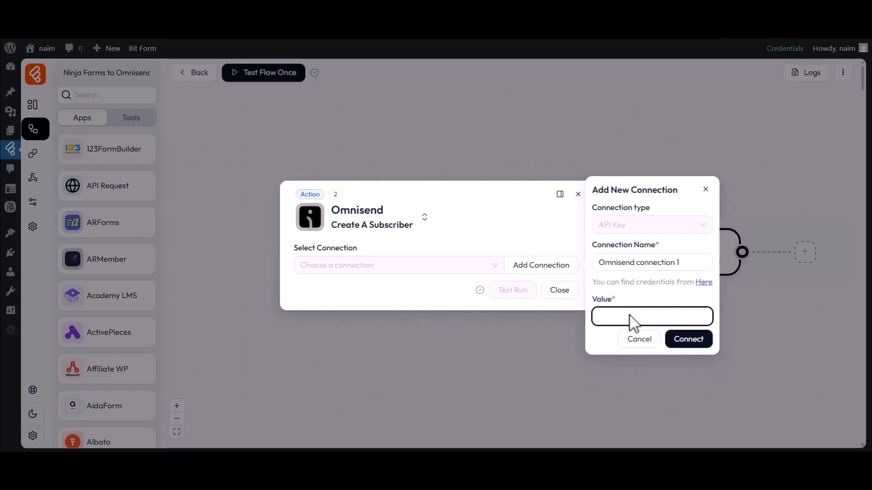
click(704, 282)
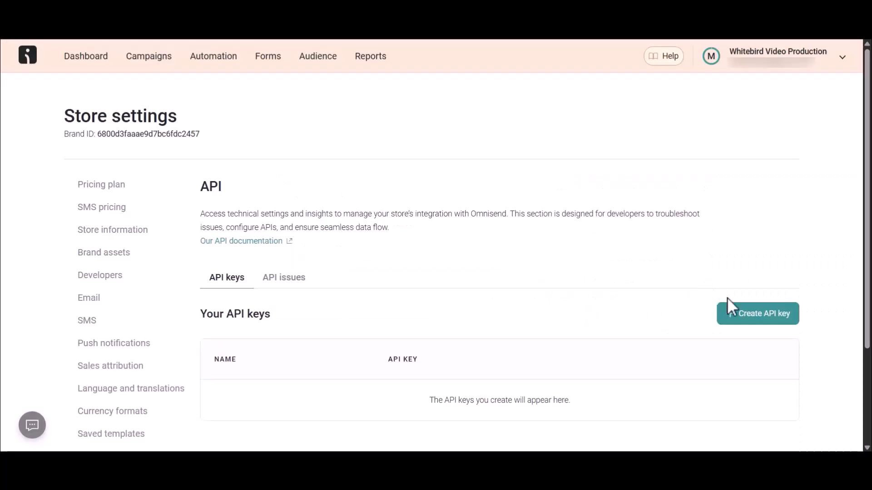
Generate a new Omnisend API key named 'Bit Flows'
click(744, 323)
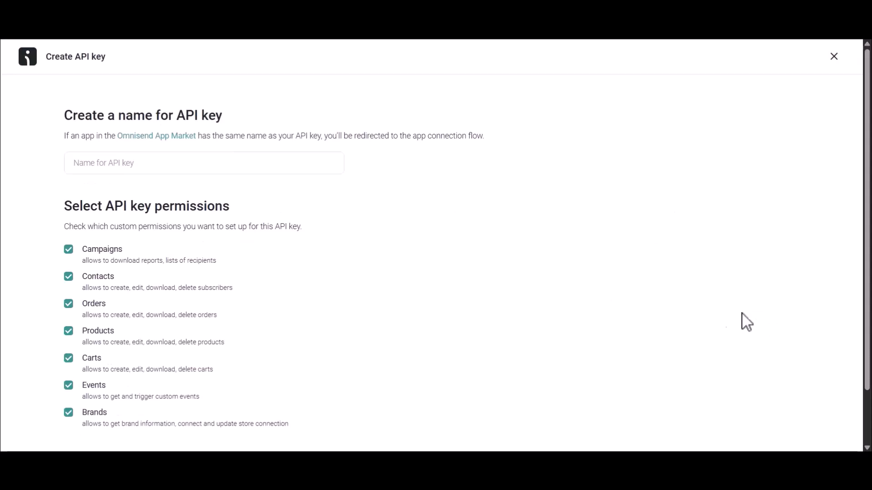
drag(66, 120, 220, 126)
click(219, 126)
click(161, 163)
text(Bit Flows)
scroll(168, 164, down, 2)
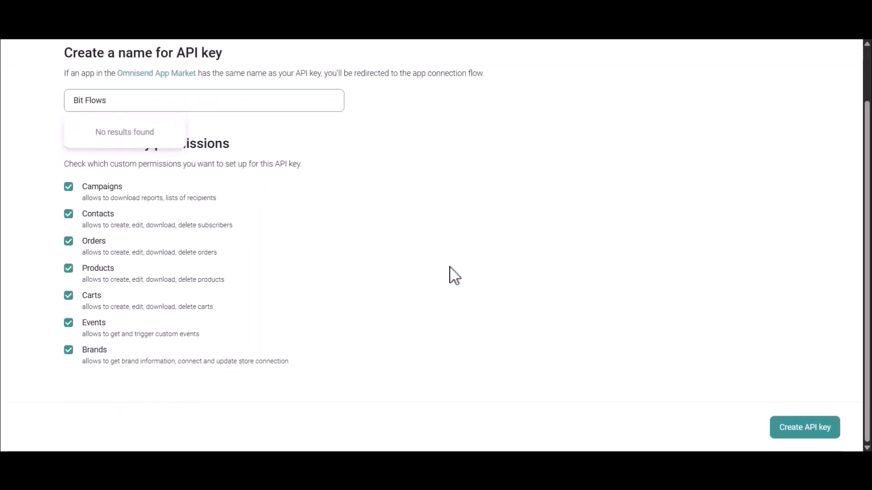
click(804, 431)
Copy the new API key to the clipboard
drag(64, 159, 93, 161)
click(86, 166)
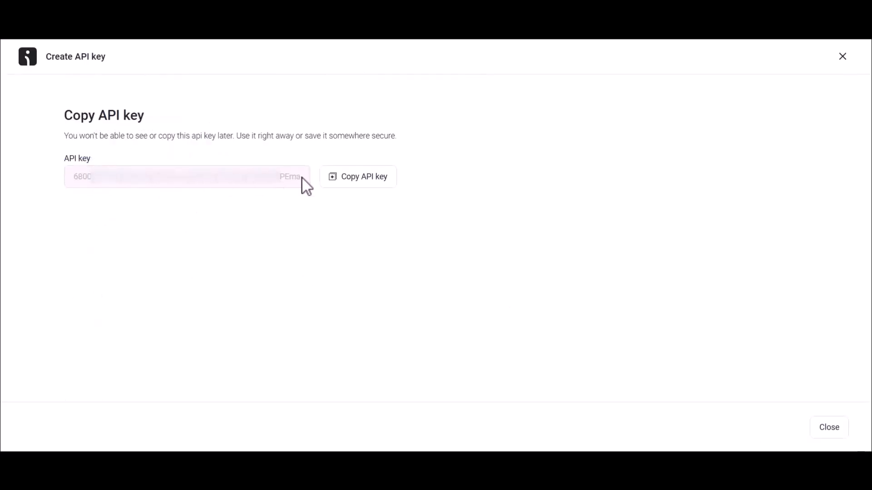
click(359, 180)
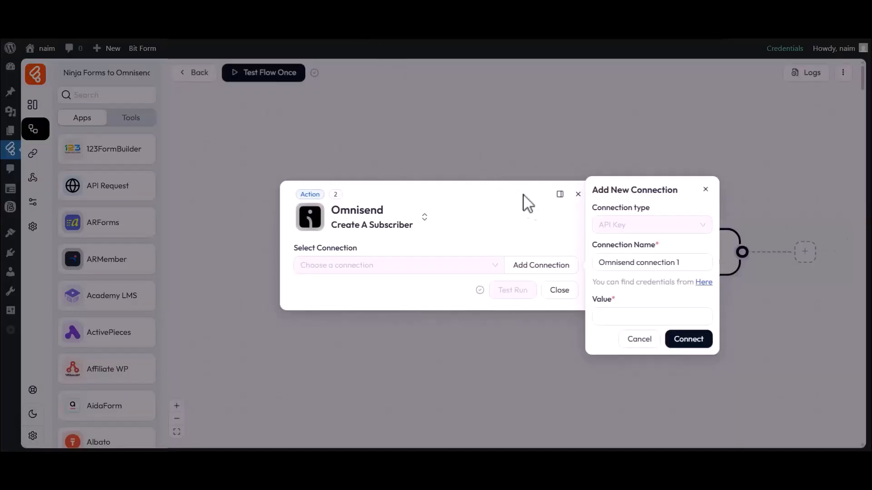
click(603, 313)
Paste the API key as the connection value and connect to Omnisend
key(ctrl+v)
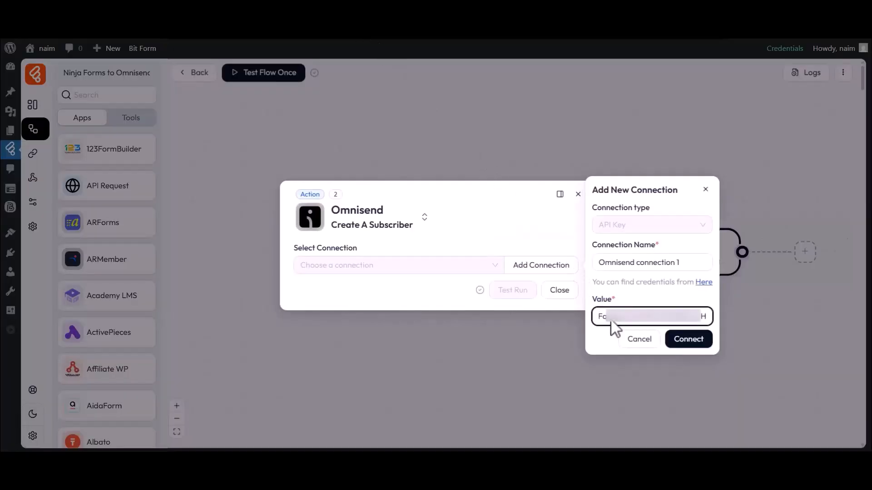
click(688, 341)
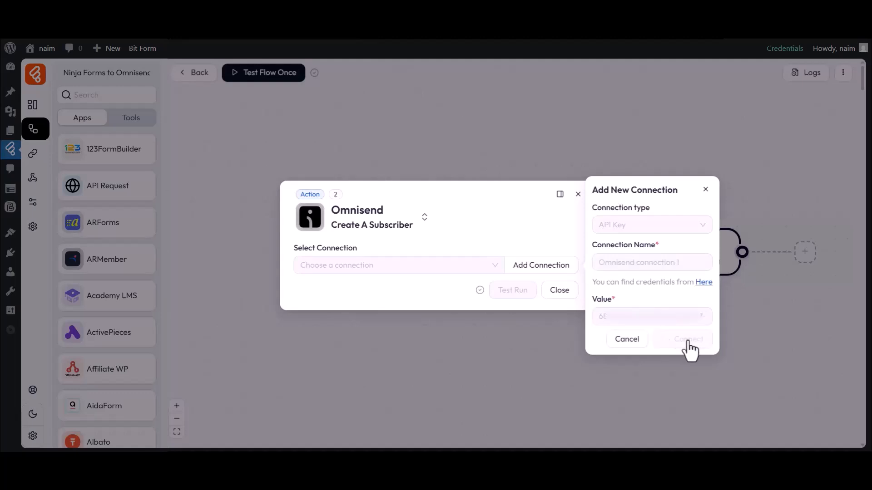
drag(293, 207, 329, 211)
click(359, 220)
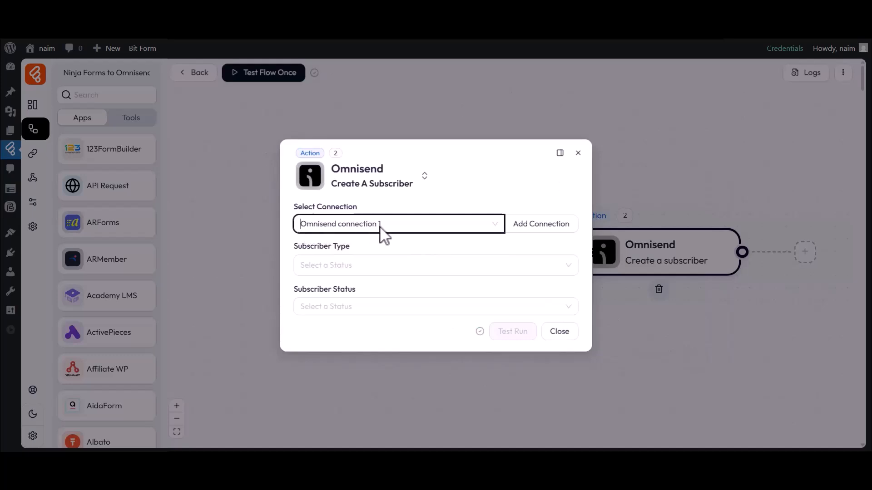
Set Subscriber Type to Email and Subscriber Status to Subscribed
drag(302, 249, 347, 253)
click(336, 257)
click(309, 291)
click(287, 277)
click(349, 305)
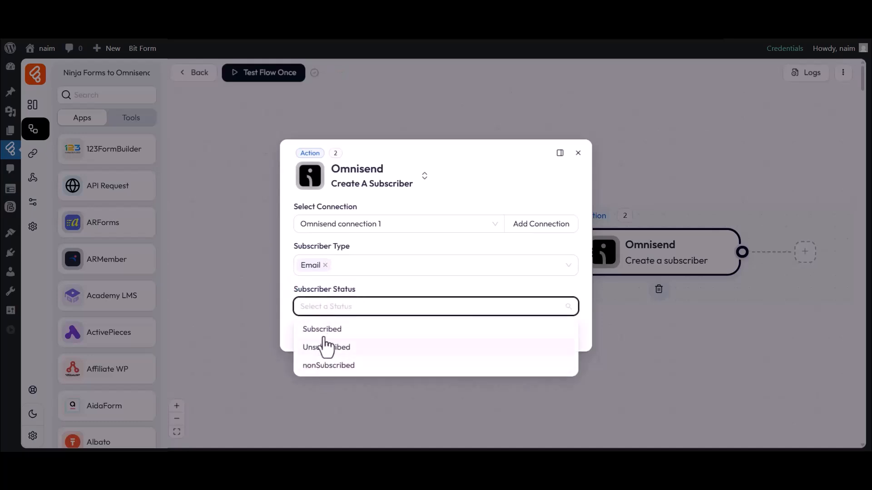
click(325, 330)
drag(295, 310, 323, 310)
Map form field 1.10 to Omnisend's Email
click(339, 314)
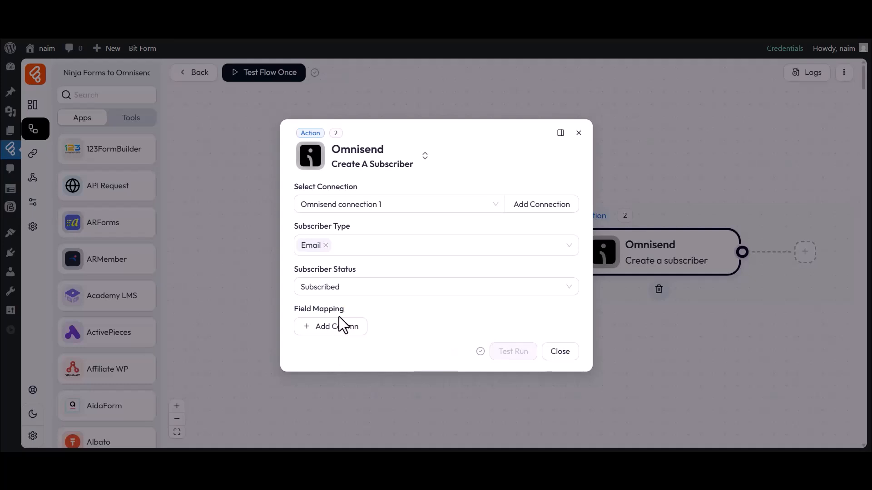
click(334, 327)
click(333, 328)
click(342, 182)
click(470, 329)
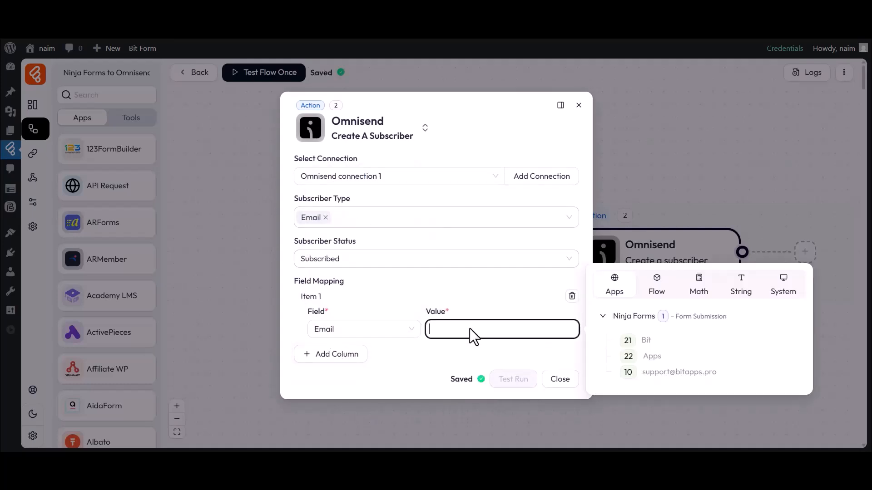
click(626, 372)
Map form field 1.21 to Omnisend's First Name
click(330, 354)
click(331, 357)
click(336, 244)
click(467, 358)
click(627, 368)
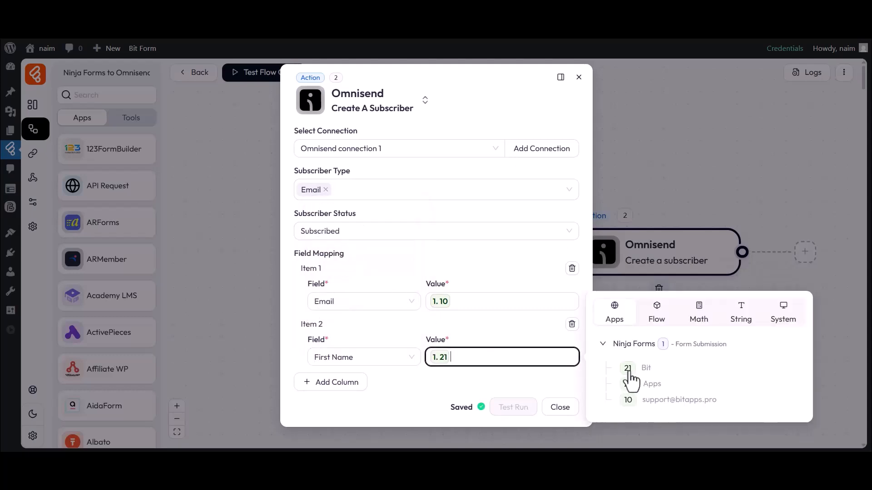
Map form field 1.22 to Last Name and close the action settings
click(331, 382)
click(334, 386)
click(340, 295)
click(488, 383)
click(623, 412)
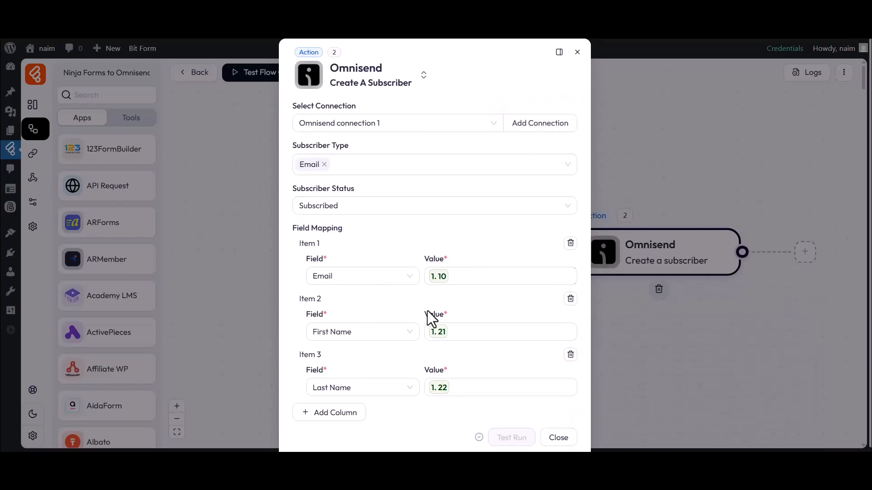
click(558, 438)
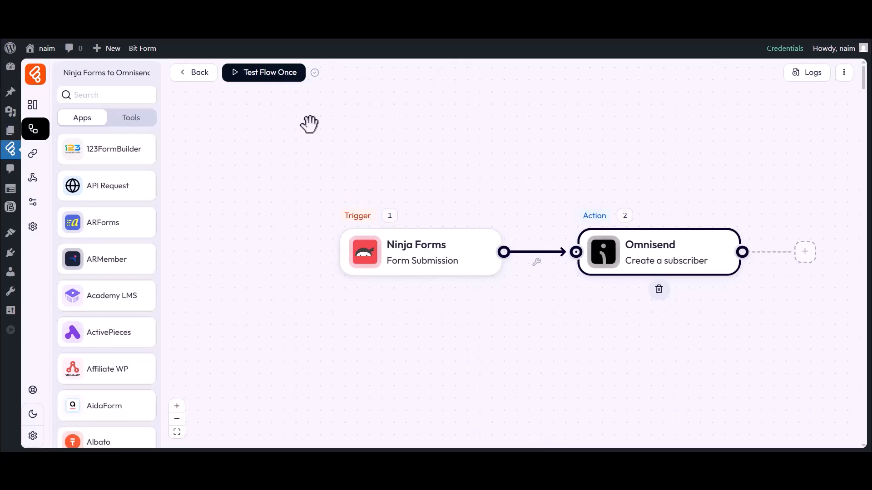
Listen for a new response and submit the front-end form with test first name, last name and email
click(269, 81)
click(270, 101)
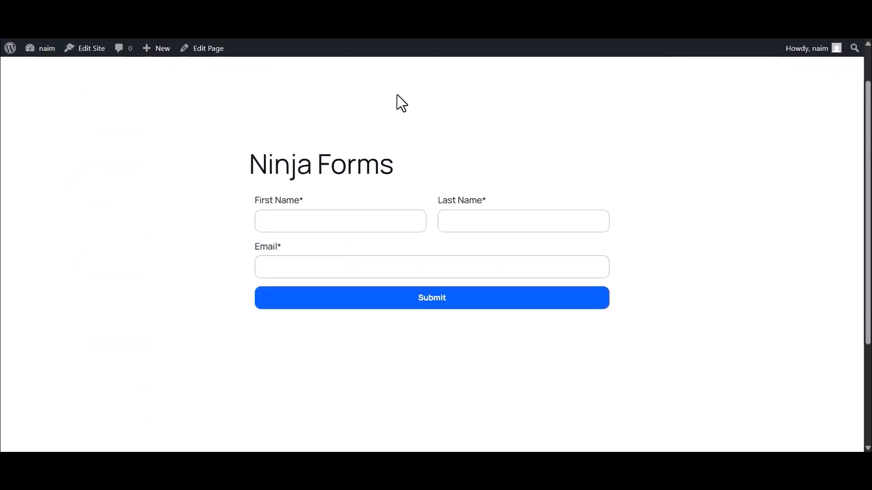
click(298, 220)
text(Bit)
click(459, 222)
text(Apps)
click(396, 267)
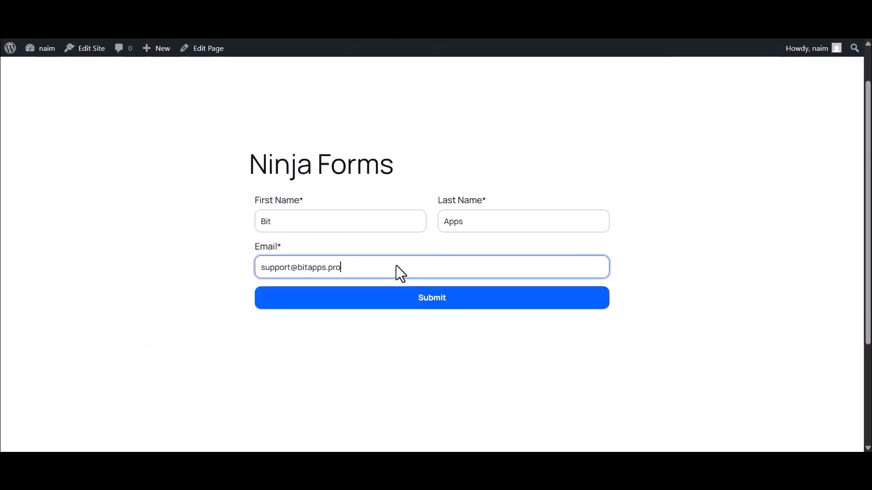
click(428, 299)
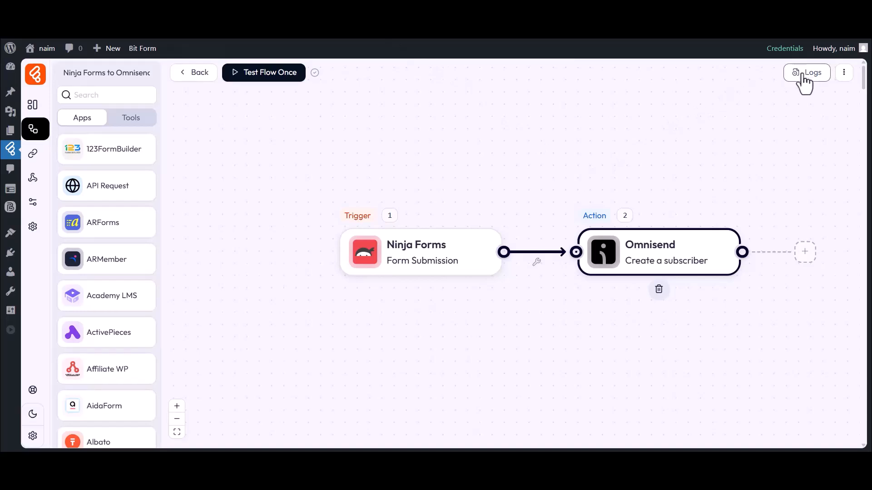
click(808, 74)
double_click(586, 136)
drag(583, 159, 616, 158)
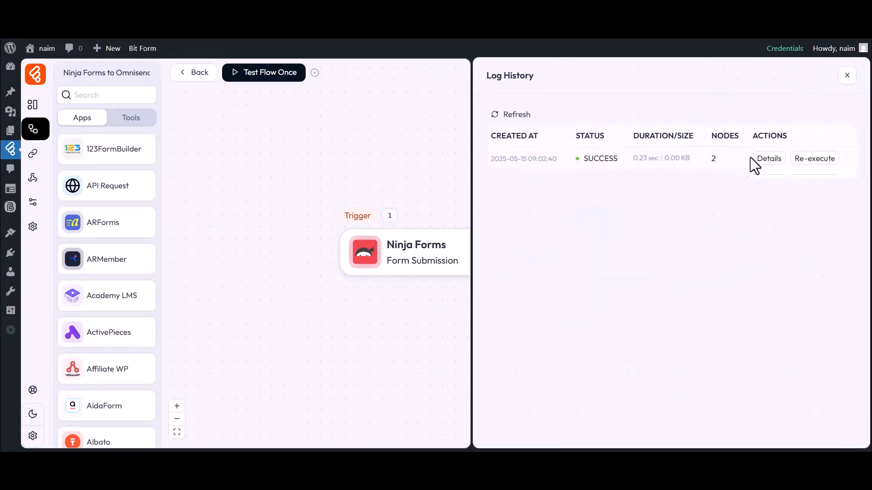
click(768, 160)
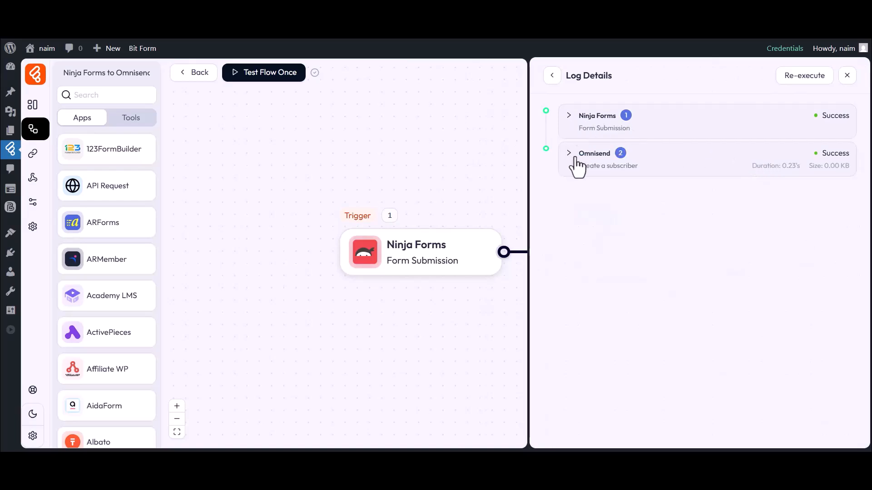
click(593, 154)
click(589, 238)
click(604, 252)
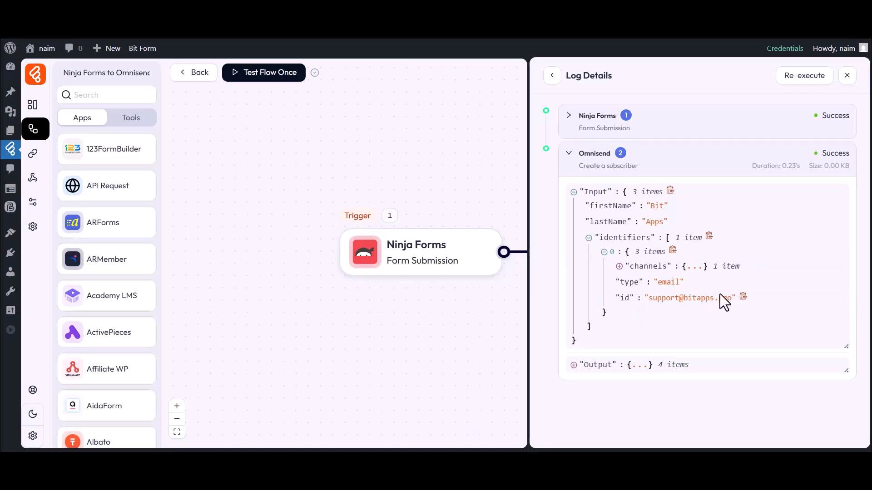
click(846, 76)
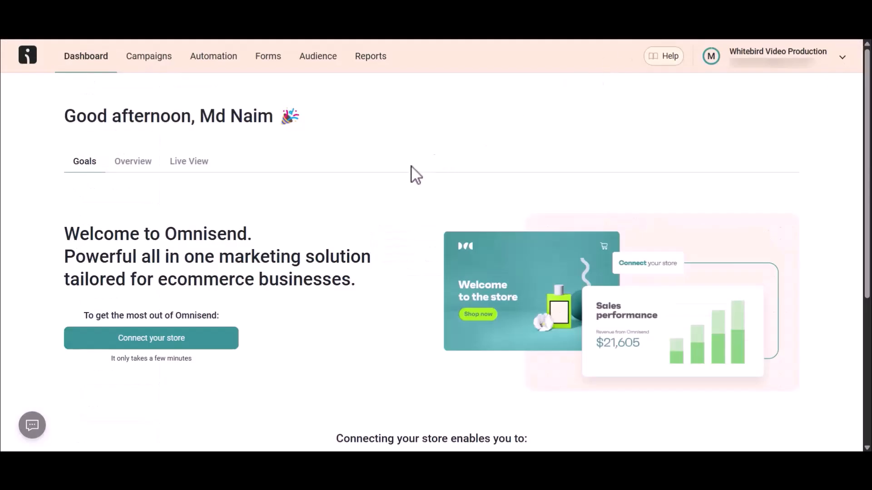
Scroll Omnisend's contact list to the new test contact subscribed by email
scroll(321, 65, down, 1)
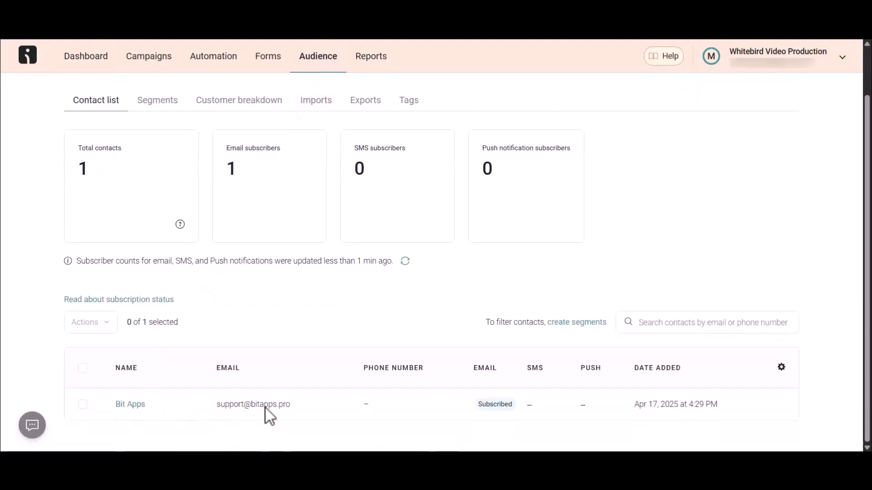
mouse_move(680, 409)
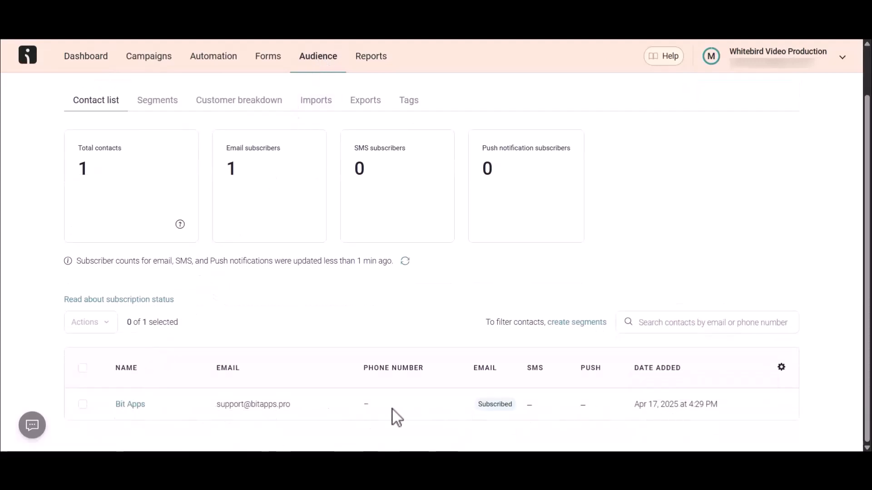